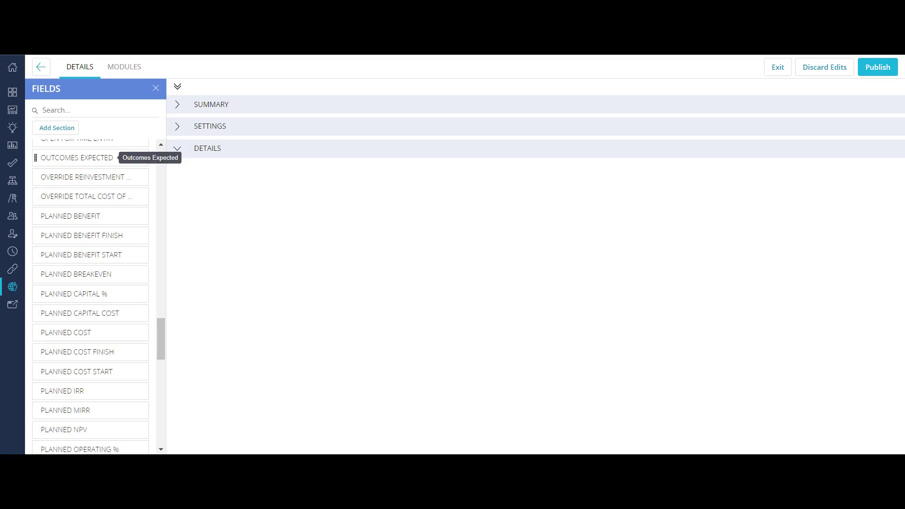
Add the Outcomes Expected and Stage fields to the blueprint's Details section
{"action": "left_click_drag", "start_coordinate": [75, 157], "coordinate": [227, 191]}
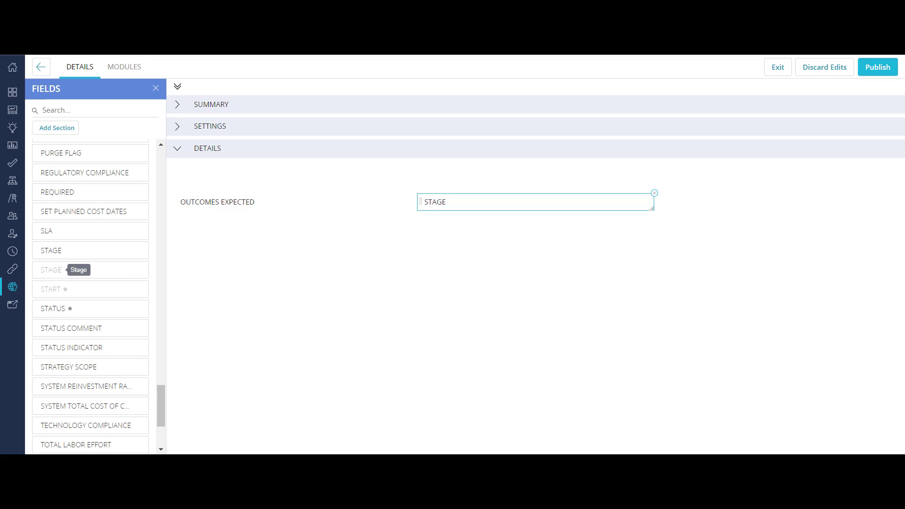
{"action": "scroll", "coordinate": [96, 330], "scroll_direction": "down", "scroll_amount": 1}
{"action": "left_click_drag", "start_coordinate": [96, 331], "coordinate": [697, 201]}
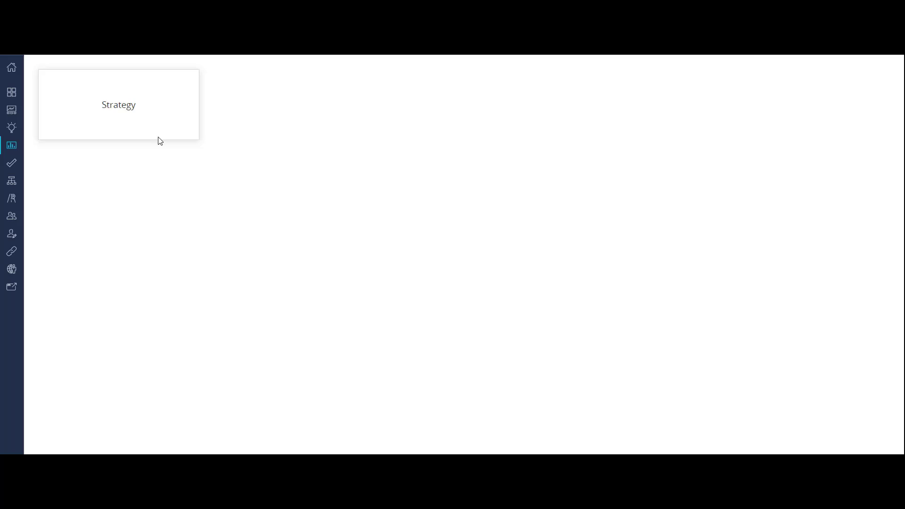
Open the Strategy list and add a strategy named Delight our Customers
{"action": "left_click", "coordinate": [158, 136]}
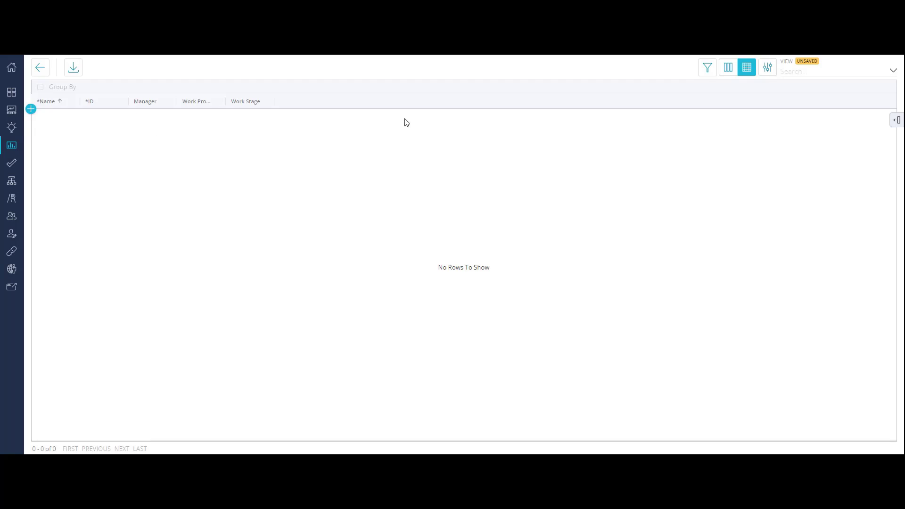
{"action": "left_click", "coordinate": [31, 110]}
{"action": "left_click", "coordinate": [60, 115]}
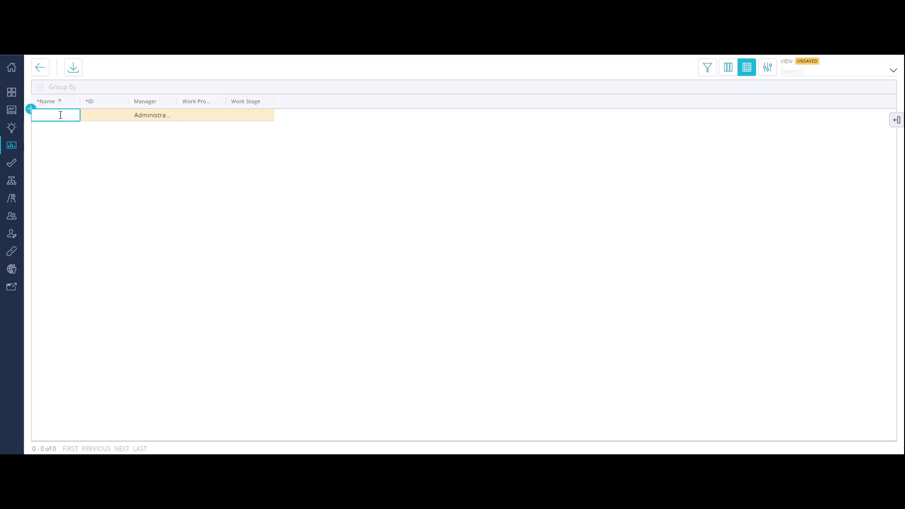
{"action": "type", "text": "Delight our Customers"}
{"action": "key", "text": "Tab"}
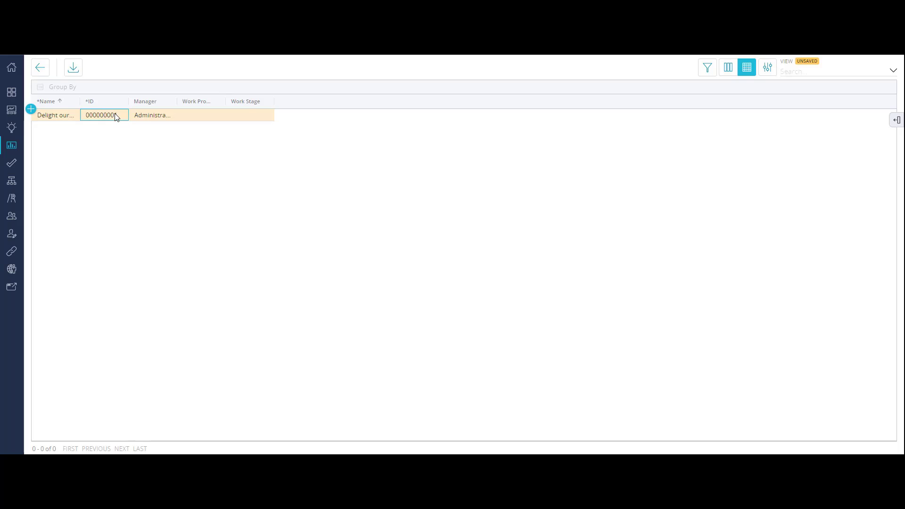
Show the Blueprint column, assign Strategy Blueprint to the Delight our Customers strategy and open that strategy
{"action": "left_click", "coordinate": [896, 120]}
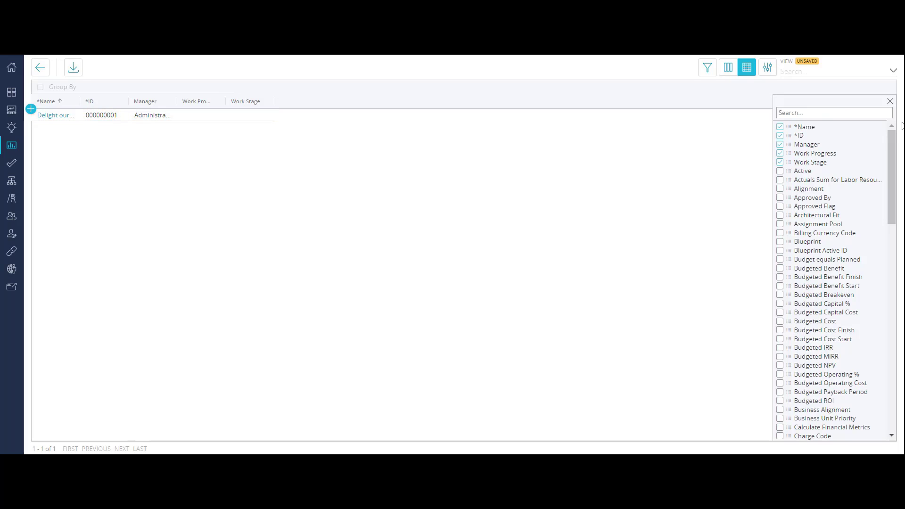
{"action": "left_click", "coordinate": [780, 241]}
{"action": "left_click", "coordinate": [304, 120]}
{"action": "left_click", "coordinate": [302, 117]}
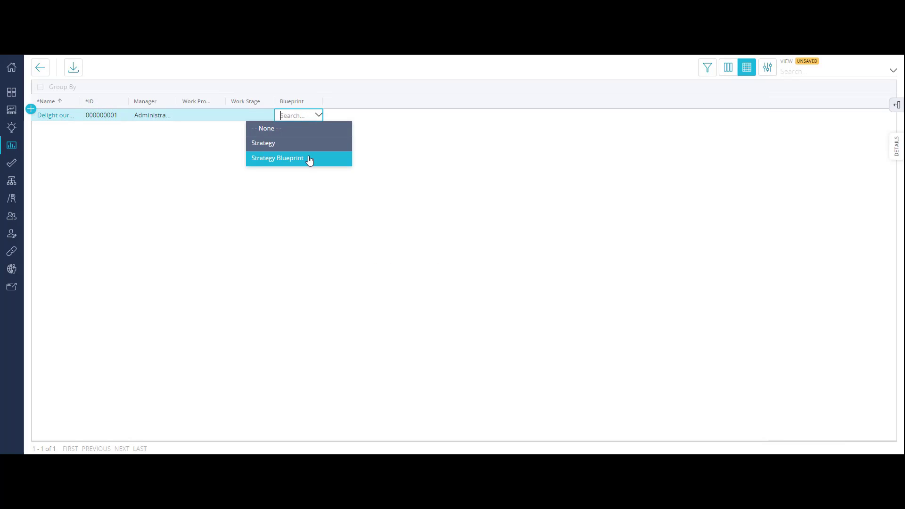
{"action": "left_click", "coordinate": [310, 160]}
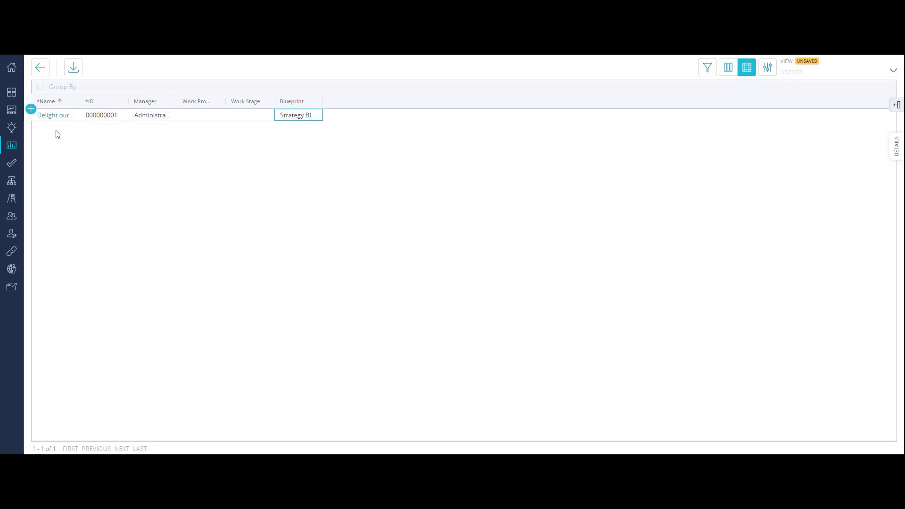
{"action": "left_click", "coordinate": [49, 118]}
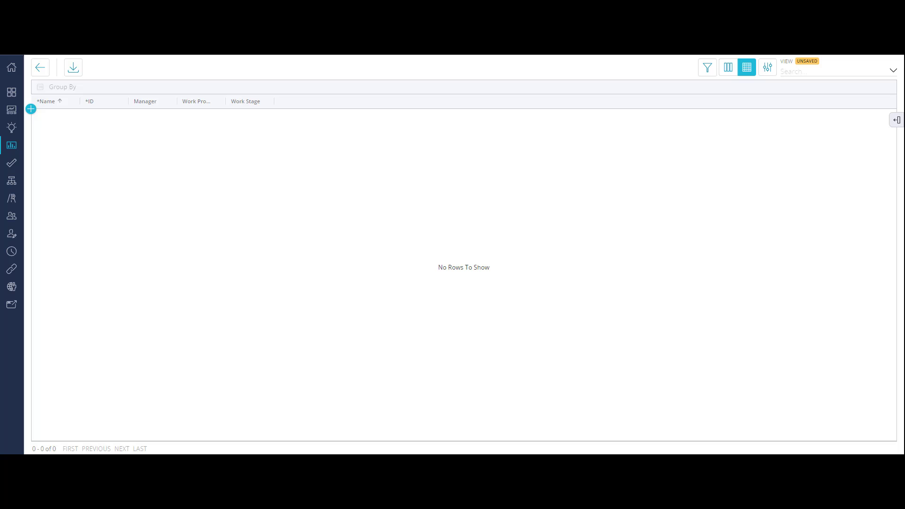
Add a Shopping record to the empty grid and set its work stage to Development and its blueprint to Applications
{"action": "left_click", "coordinate": [31, 109]}
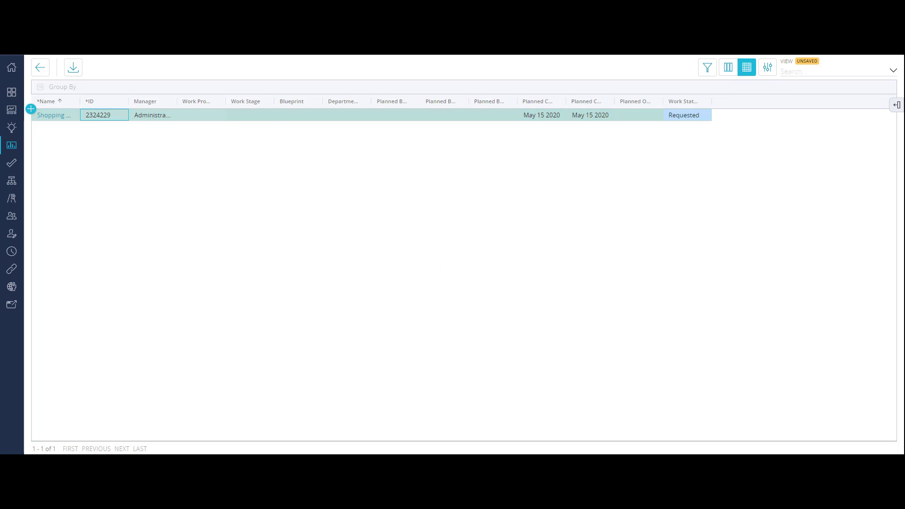
{"action": "double_click", "coordinate": [250, 115]}
{"action": "left_click", "coordinate": [273, 157]}
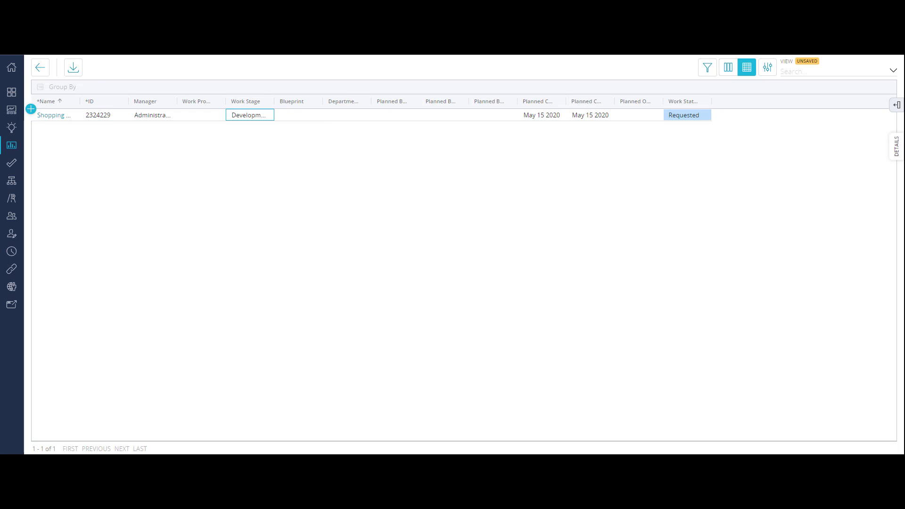
{"action": "left_click", "coordinate": [299, 115]}
{"action": "left_click", "coordinate": [298, 115]}
{"action": "left_click", "coordinate": [298, 144]}
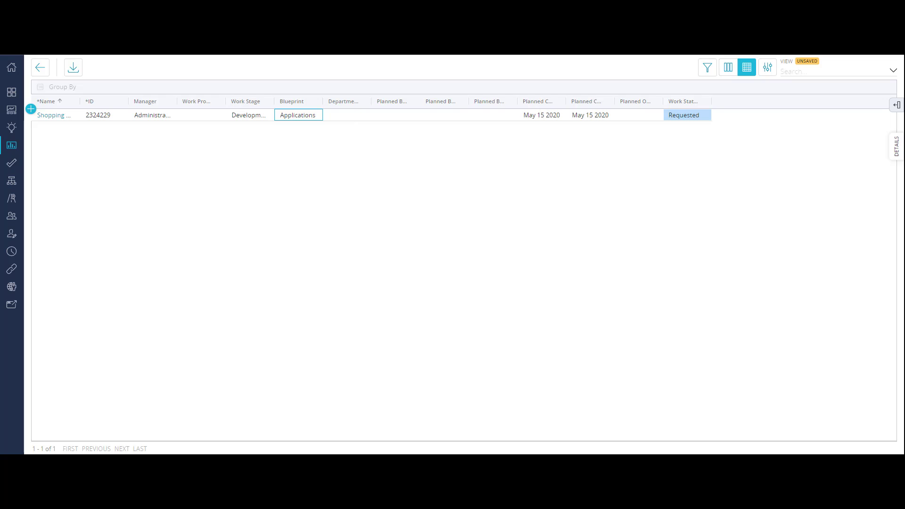
{"action": "double_click", "coordinate": [347, 115]}
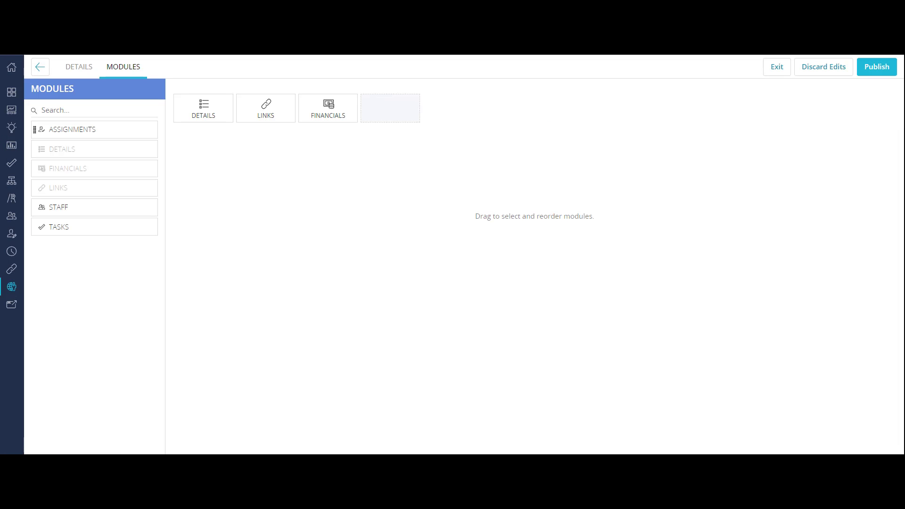
Add the Assignments, Staff and Tasks modules to the blueprint after Financials and publish it
{"action": "left_click_drag", "start_coordinate": [34, 130], "coordinate": [365, 113]}
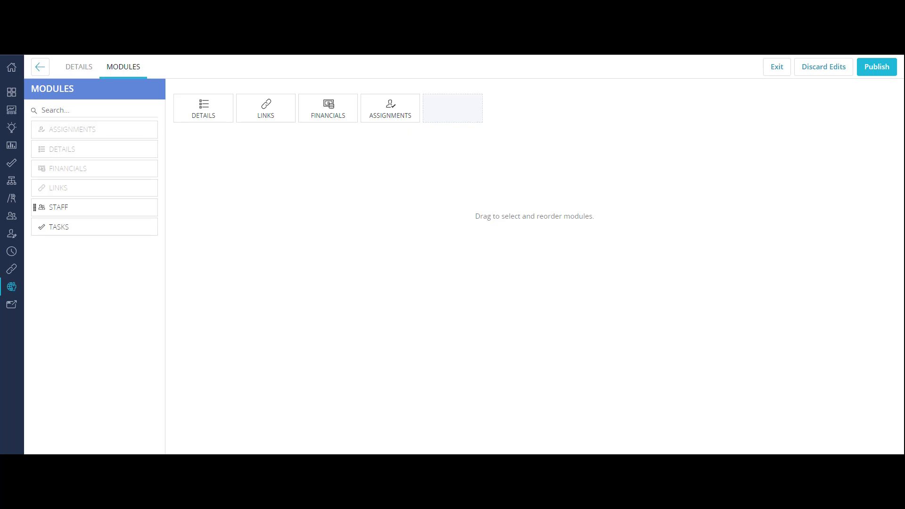
{"action": "left_click_drag", "start_coordinate": [34, 207], "coordinate": [431, 111]}
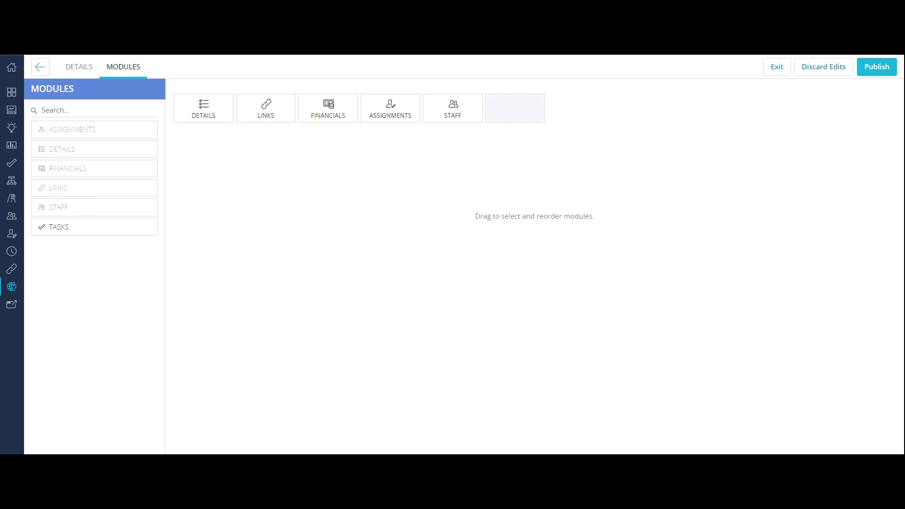
{"action": "left_click_drag", "start_coordinate": [58, 226], "coordinate": [514, 108]}
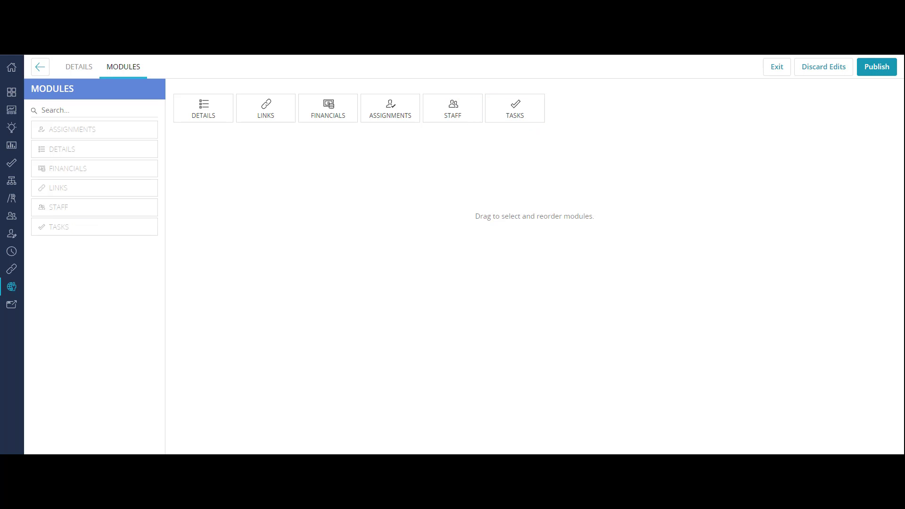
{"action": "left_click", "coordinate": [877, 67]}
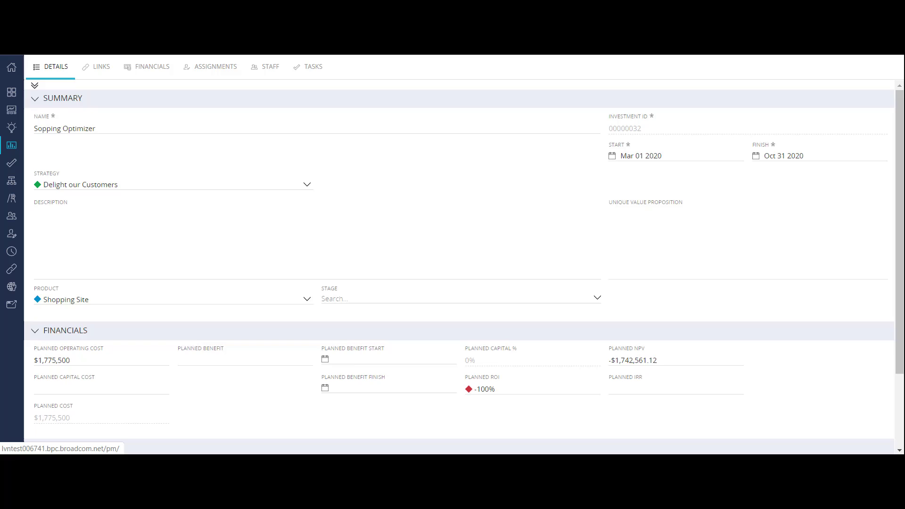
Review the Sopping Optimizer investment's Staff and Tasks modules and examine Cost Plan2 in its financials
{"action": "left_click", "coordinate": [265, 66]}
{"action": "left_click", "coordinate": [308, 67]}
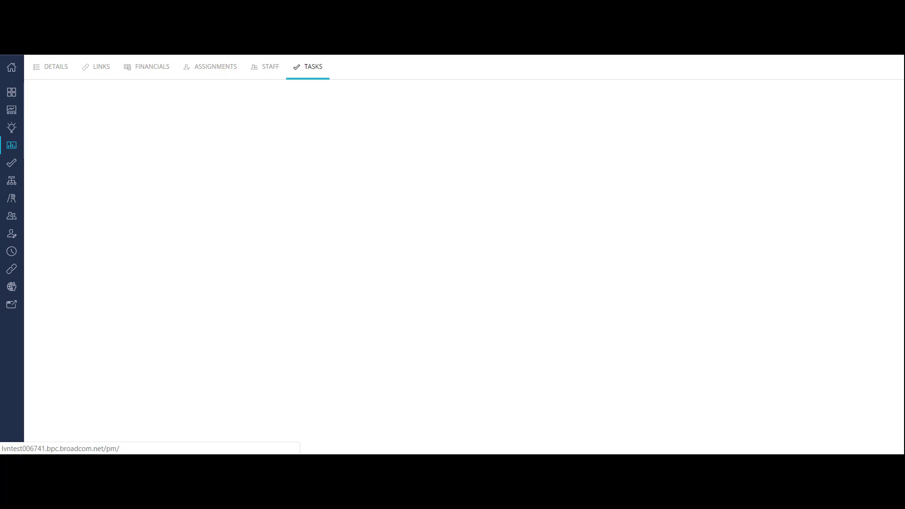
{"action": "left_click", "coordinate": [147, 66]}
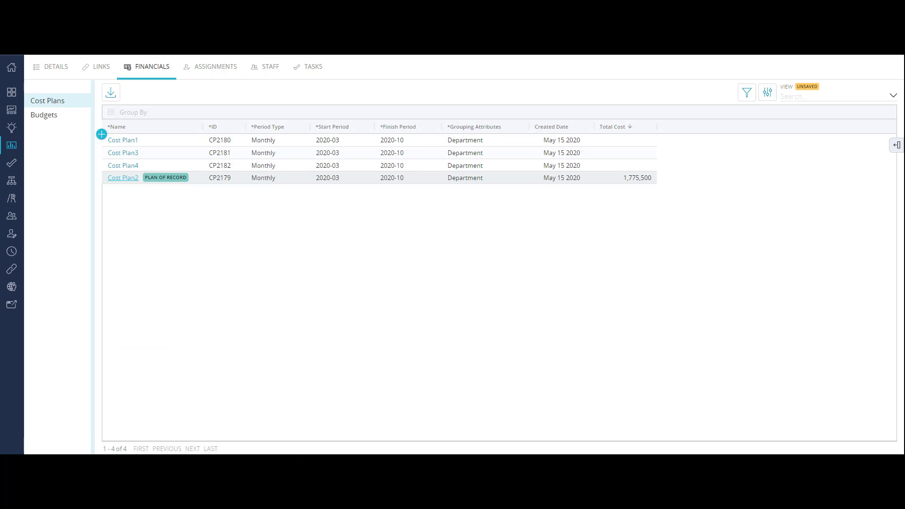
{"action": "left_click", "coordinate": [123, 178]}
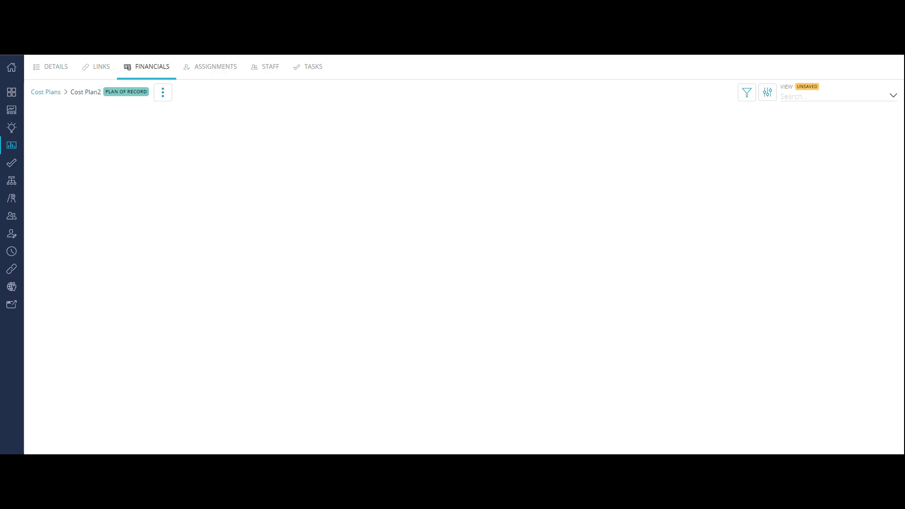
{"action": "left_click_drag", "start_coordinate": [872, 154], "coordinate": [872, 216]}
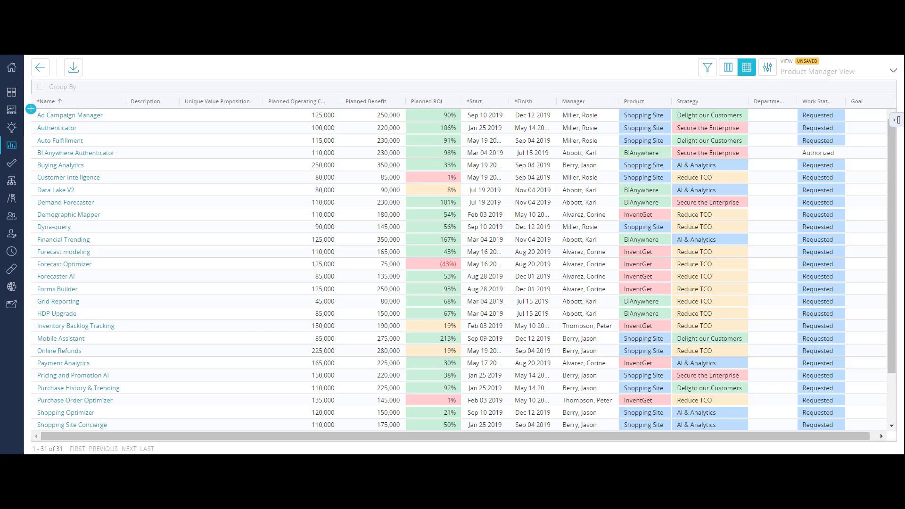
Group the list by Strategy and select the Planned Benefit and Planned Operating Cost figures of all groups to aggregate them
{"action": "left_click", "coordinate": [742, 102]}
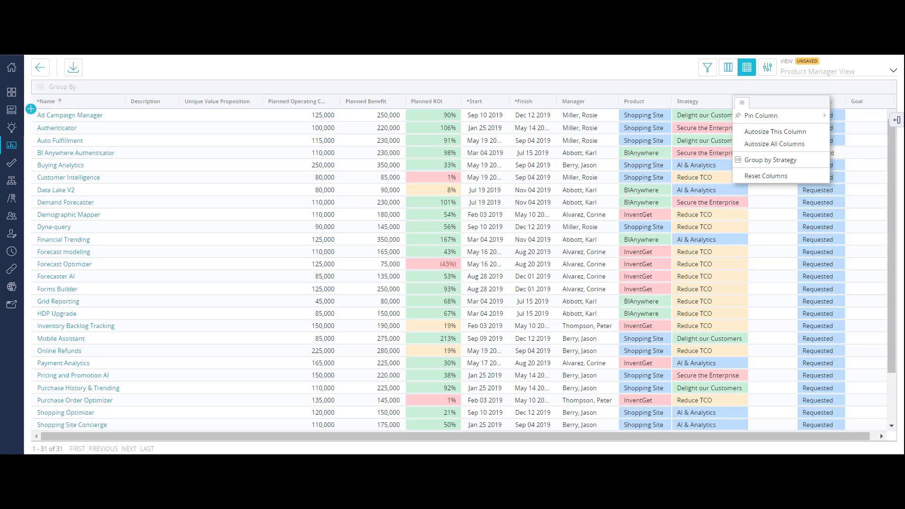
{"action": "left_click", "coordinate": [771, 160]}
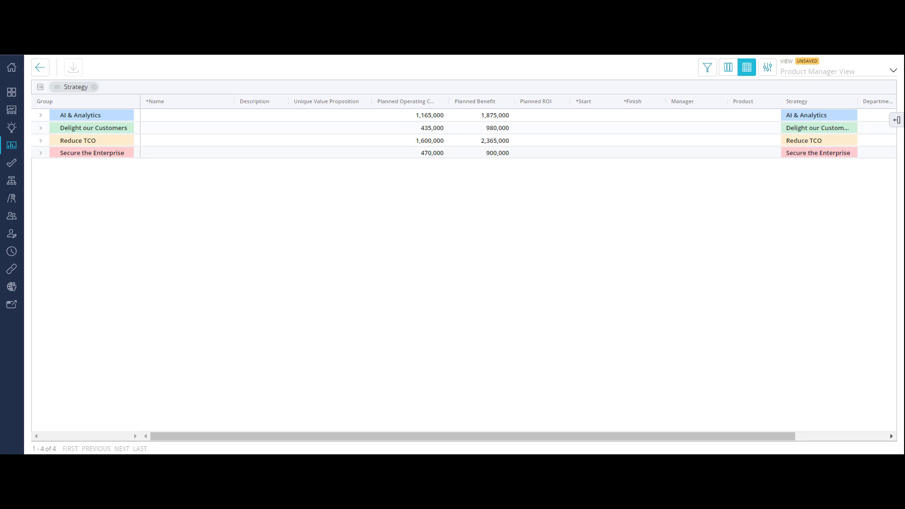
{"action": "left_click_drag", "start_coordinate": [481, 115], "coordinate": [482, 153]}
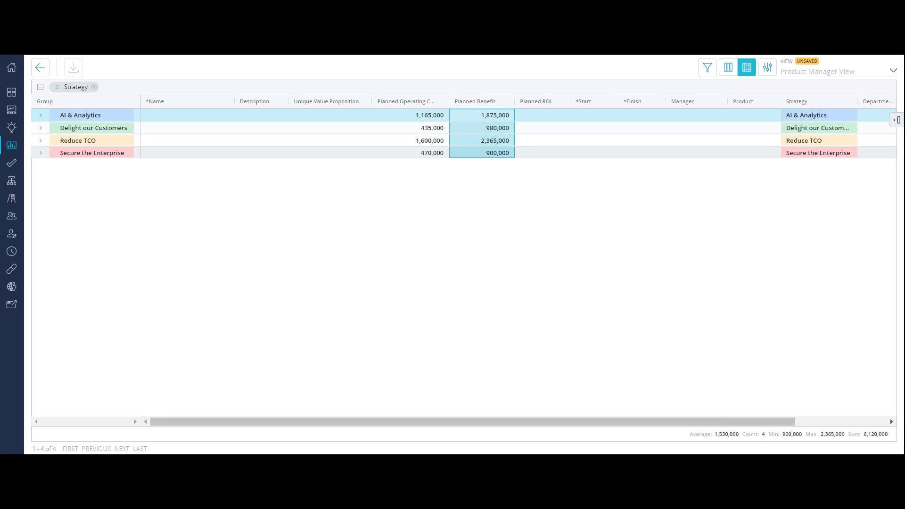
{"action": "left_click_drag", "start_coordinate": [410, 115], "coordinate": [411, 152]}
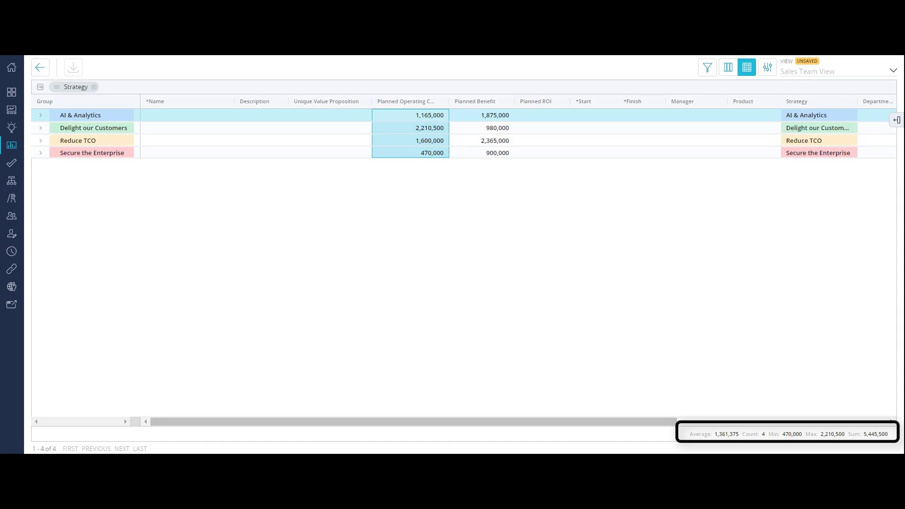
Switch the list to the board layout and browse its column and card field options
{"action": "left_click", "coordinate": [729, 67]}
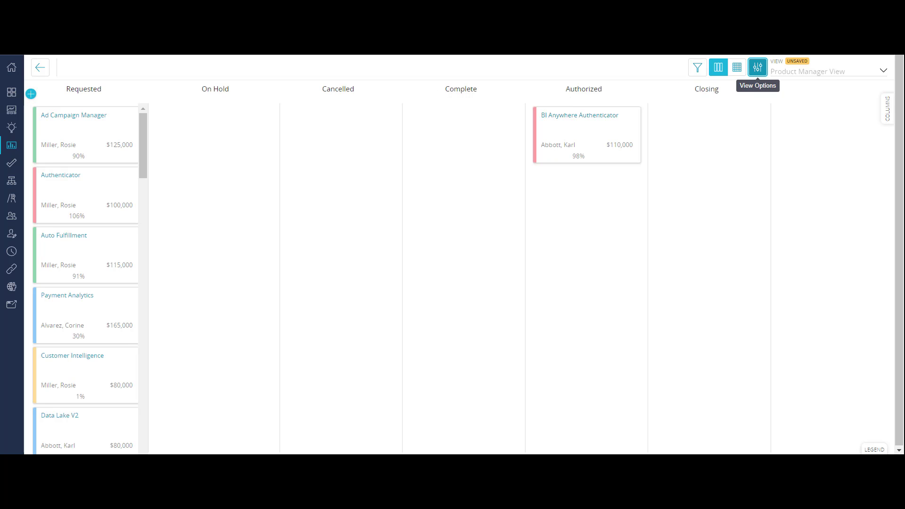
{"action": "left_click", "coordinate": [758, 68]}
{"action": "left_click", "coordinate": [755, 139]}
{"action": "left_click", "coordinate": [750, 288]}
{"action": "left_click", "coordinate": [754, 254]}
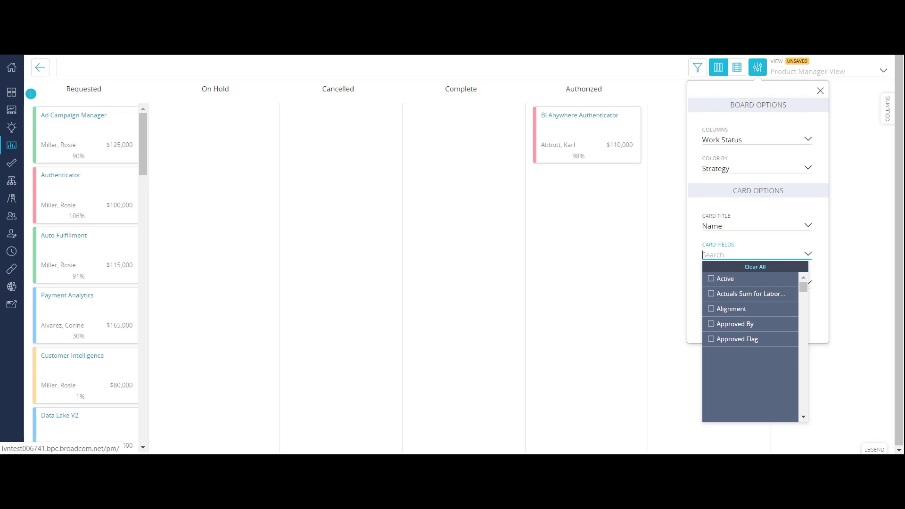
{"action": "scroll", "coordinate": [751, 347], "scroll_direction": "down", "scroll_amount": 5}
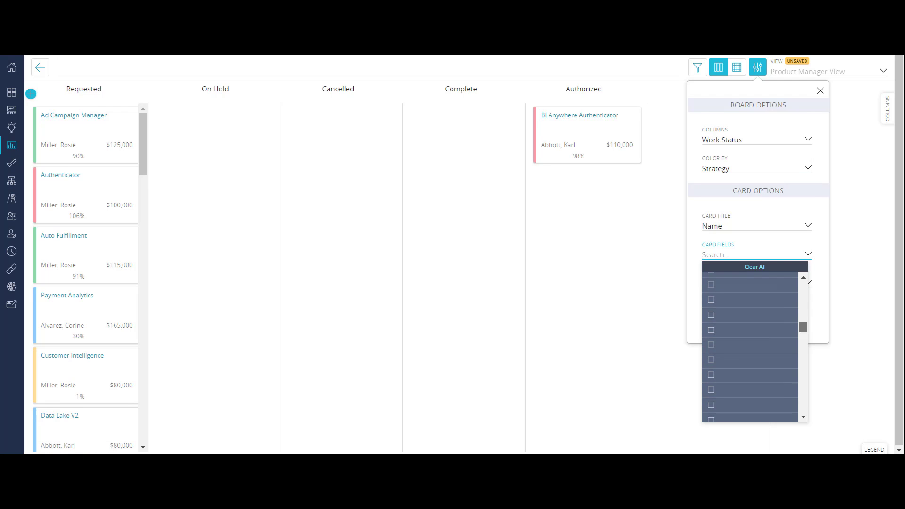
{"action": "scroll", "coordinate": [751, 347], "scroll_direction": "down", "scroll_amount": 6}
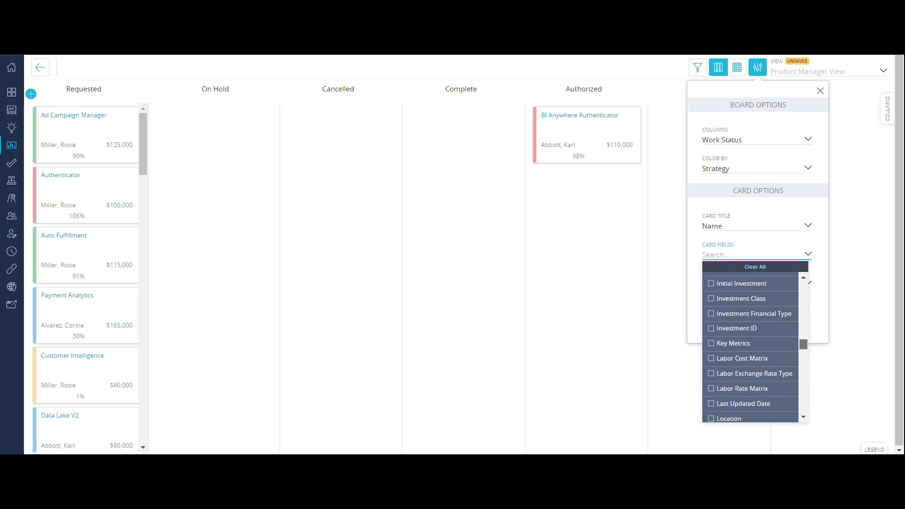
{"action": "scroll", "coordinate": [751, 346], "scroll_direction": "down", "scroll_amount": 4}
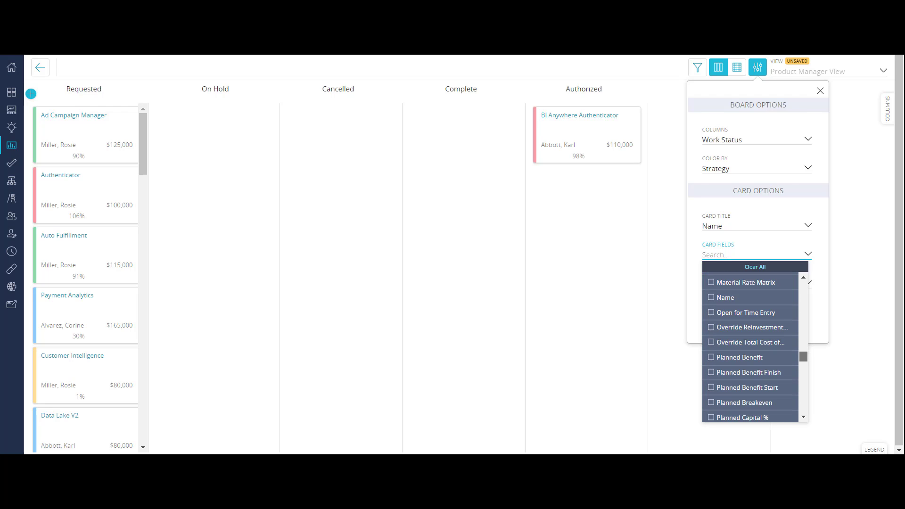
{"action": "left_click", "coordinate": [750, 411]}
{"action": "scroll", "coordinate": [751, 347], "scroll_direction": "down", "scroll_amount": 1}
{"action": "scroll", "coordinate": [751, 347], "scroll_direction": "down", "scroll_amount": 3}
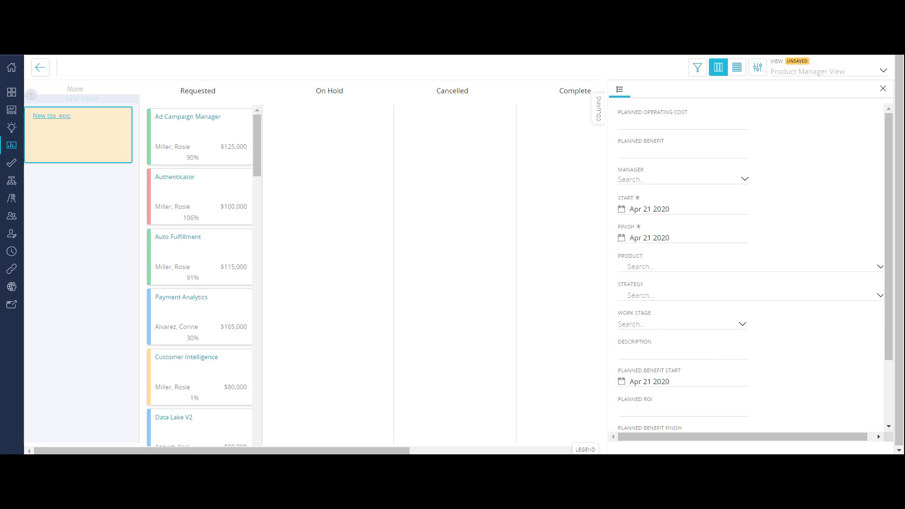
Assign a manager to the New tso_epic card and set its planned operating cost to 500000 and planned benefit to 100000
{"action": "left_click", "coordinate": [676, 179]}
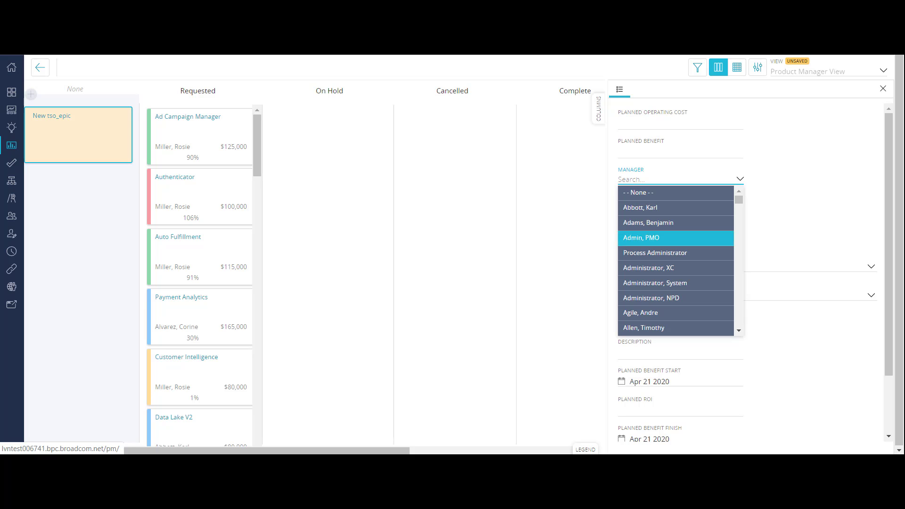
{"action": "left_click", "coordinate": [675, 313]}
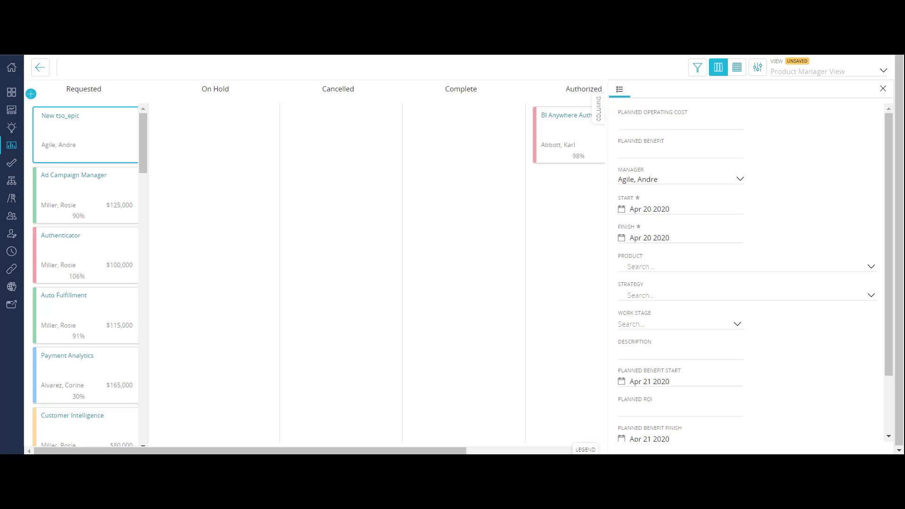
{"action": "left_click", "coordinate": [680, 134]}
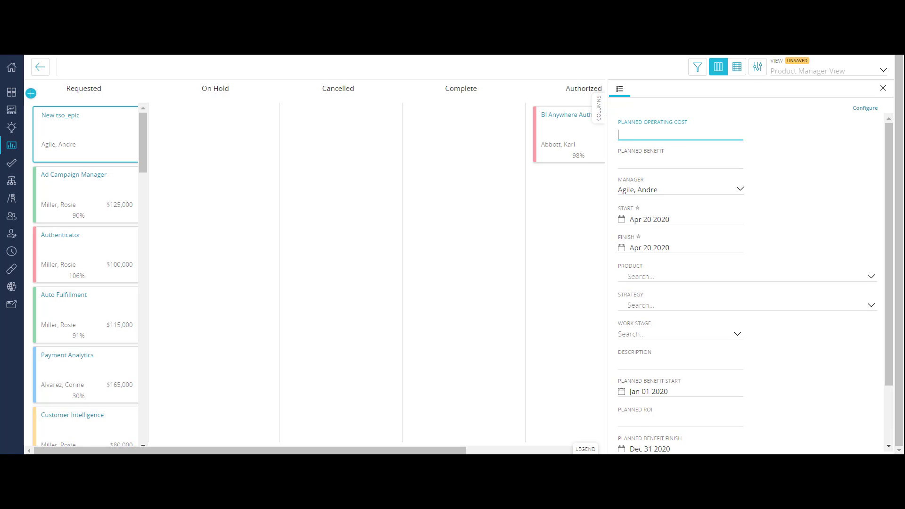
{"action": "type", "text": "500000"}
{"action": "key", "text": "Tab"}
{"action": "type", "text": "100000"}
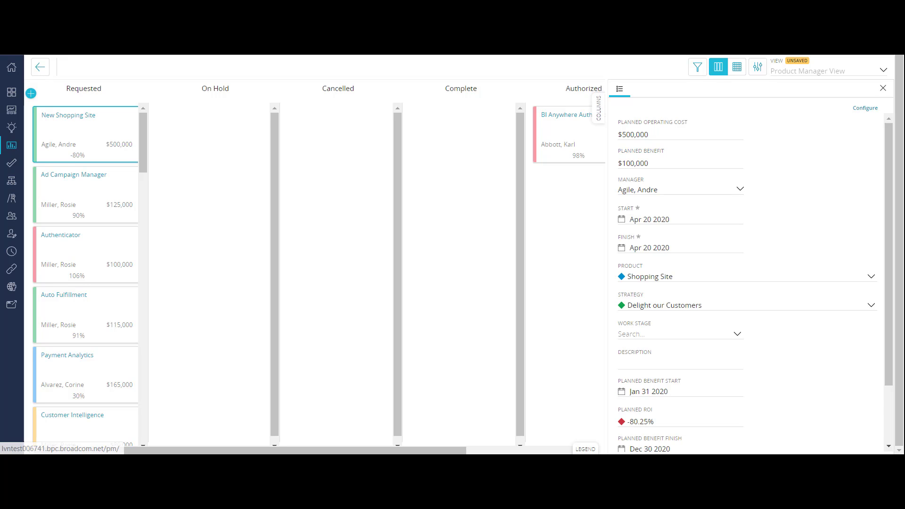
Move the New Shopping Site card from Requested to the Authorized column
{"action": "left_click", "coordinate": [69, 115]}
{"action": "left_click_drag", "start_coordinate": [69, 115], "coordinate": [577, 186]}
Save the current view under the name Sales Team View
{"action": "left_click", "coordinate": [828, 71]}
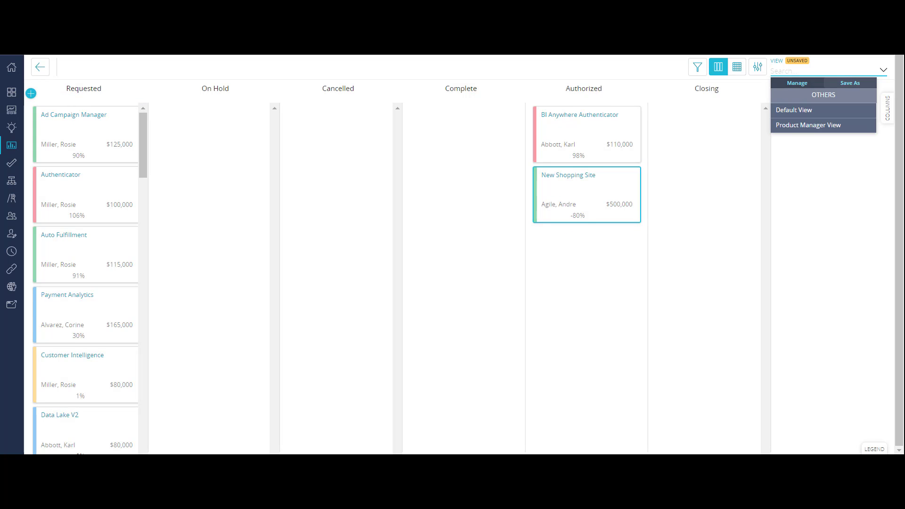
{"action": "left_click", "coordinate": [849, 83]}
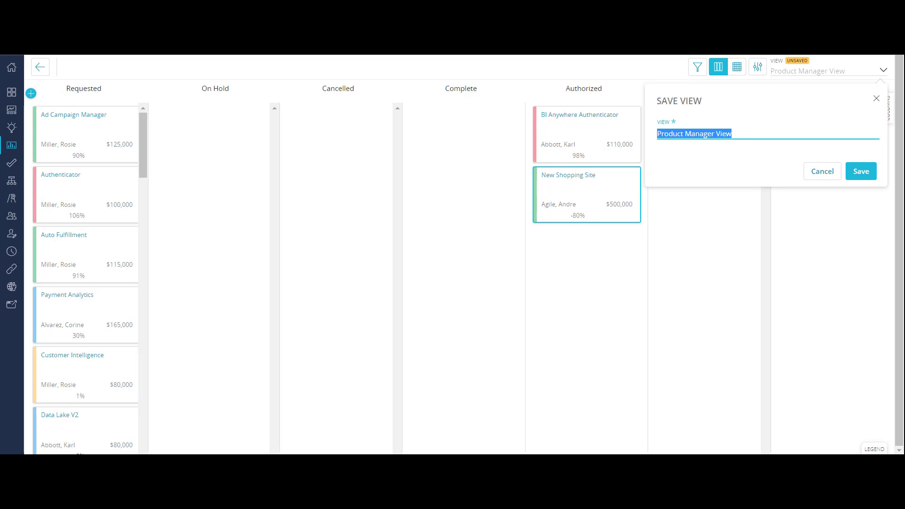
{"action": "type", "text": "Sales"}
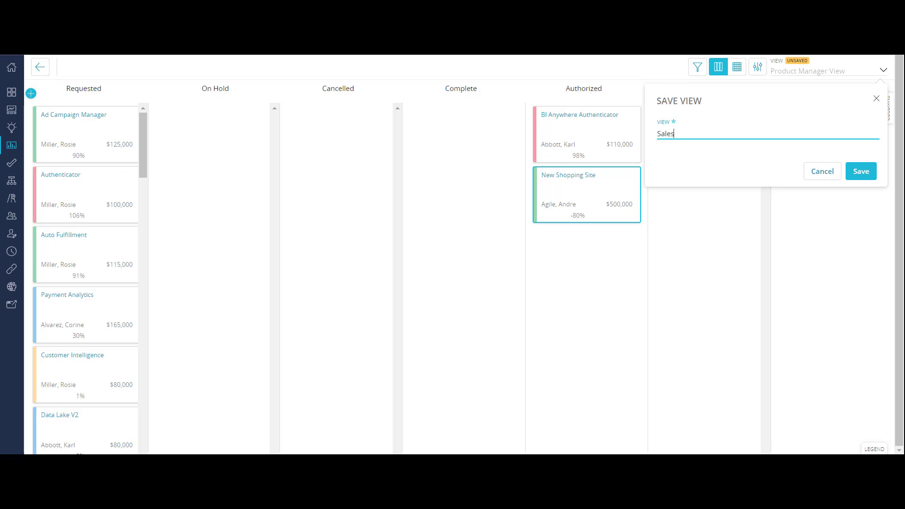
{"action": "type", "text": " Team View"}
{"action": "key", "text": "Tab"}
{"action": "key", "text": "Tab"}
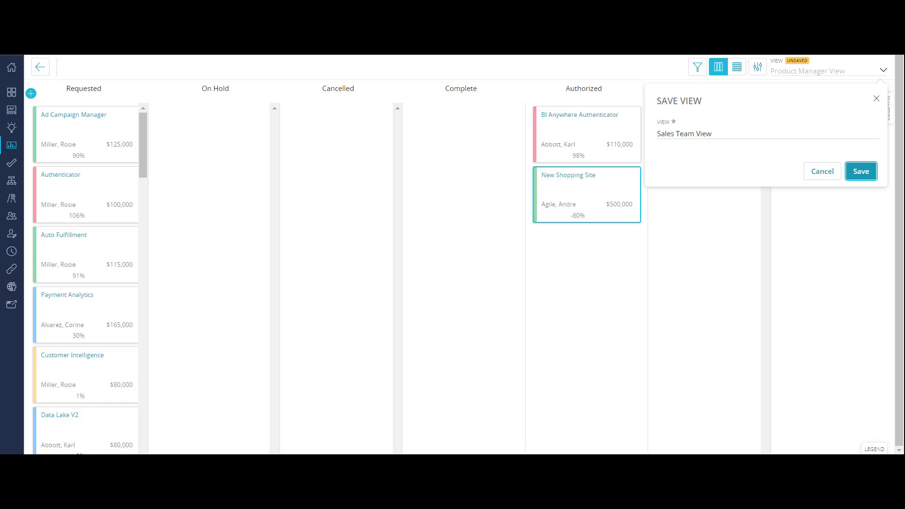
{"action": "key", "text": "Return"}
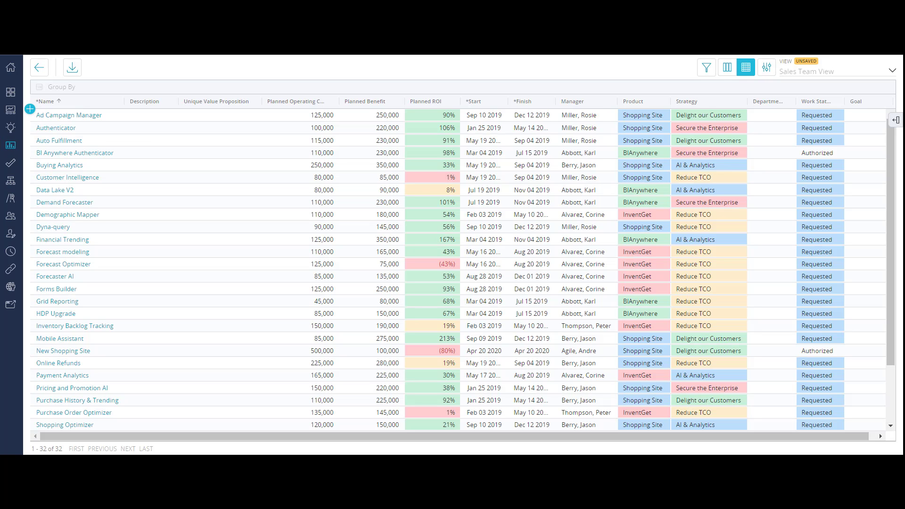